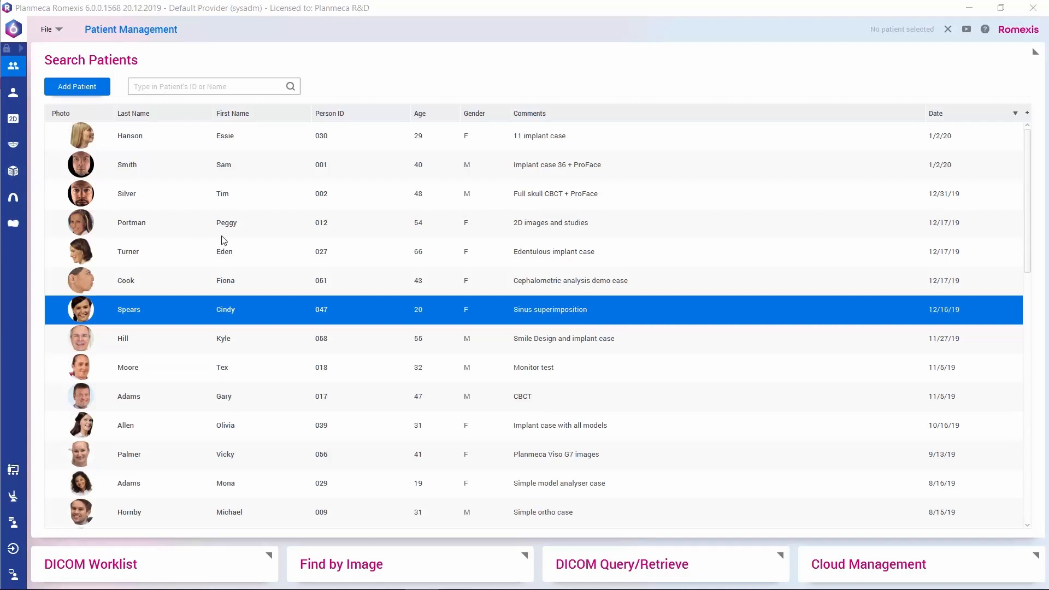
- Open the 7.11.2013 CBCT volume of the "Sinus superimposition" patient in the Superimpose module
{"action": "left_click", "coordinate": [517, 311]}
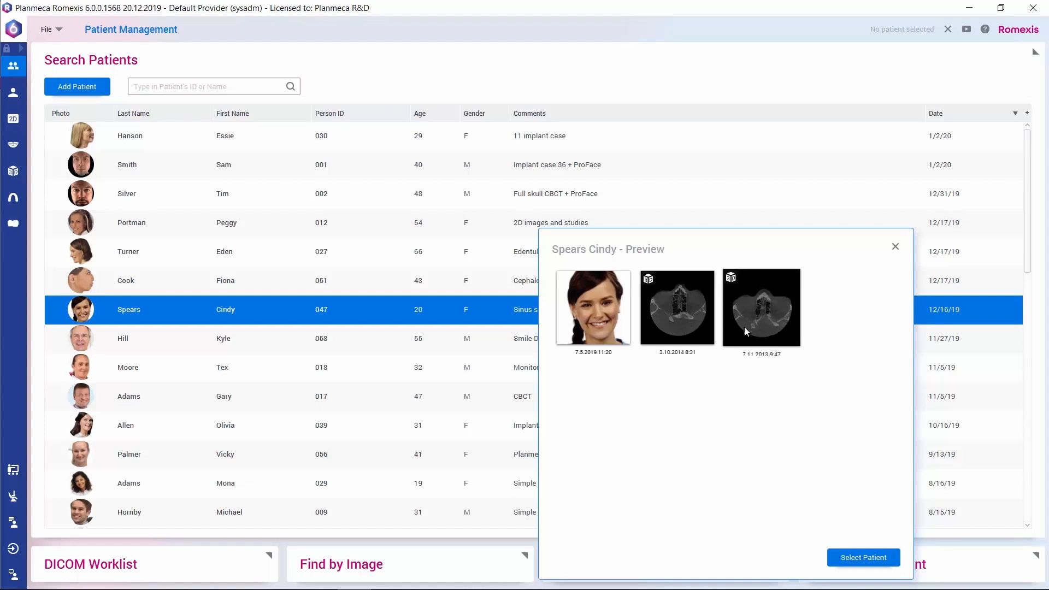
{"action": "double_click", "coordinate": [765, 314]}
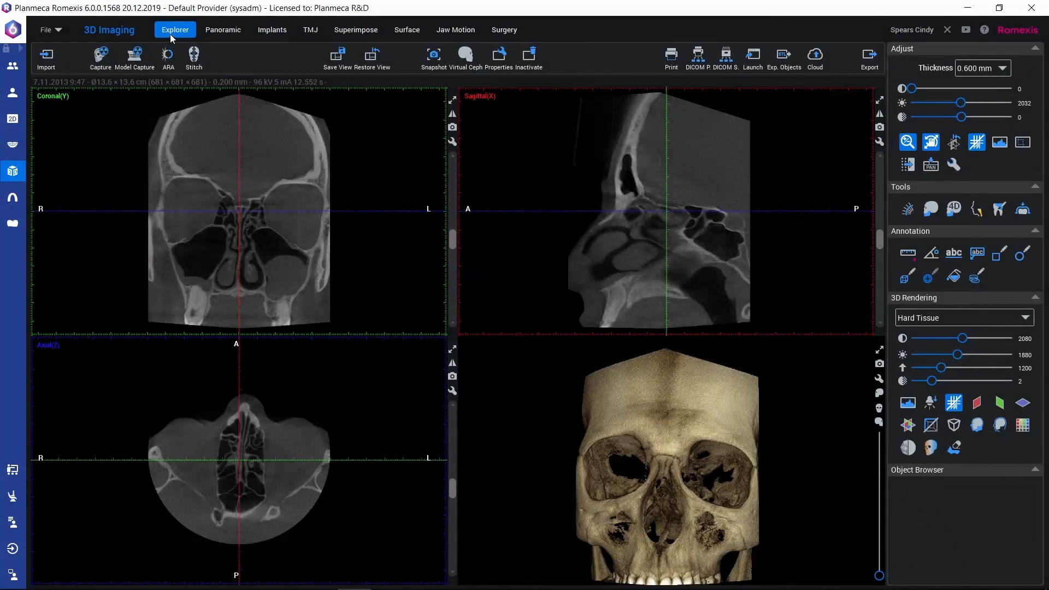
{"action": "left_click", "coordinate": [357, 32]}
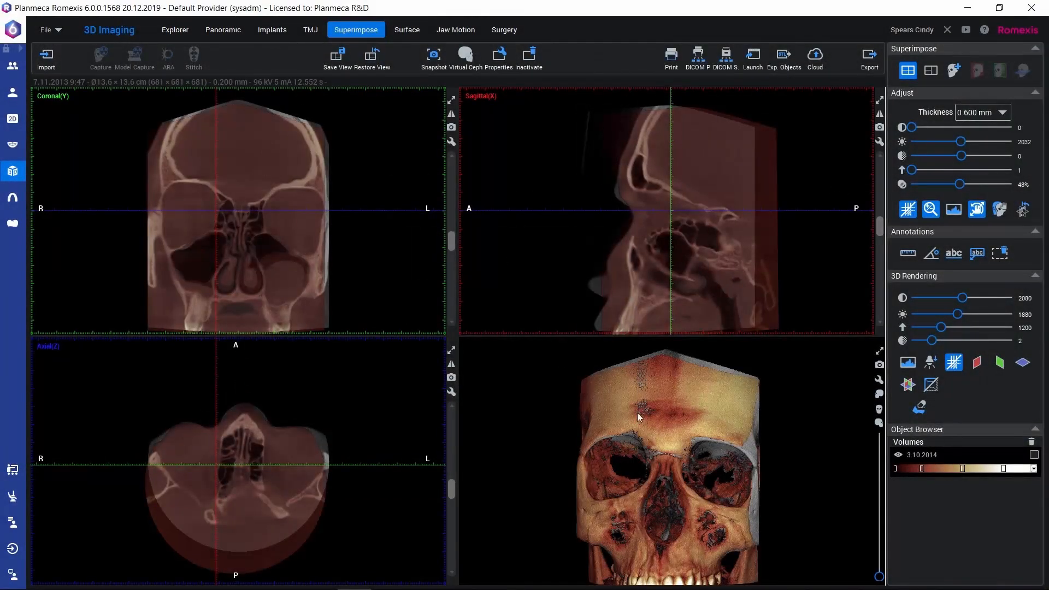
- Delete the existing 3.10.2014 superimposed volume
{"action": "left_click", "coordinate": [1033, 443]}
{"action": "left_click", "coordinate": [547, 339]}
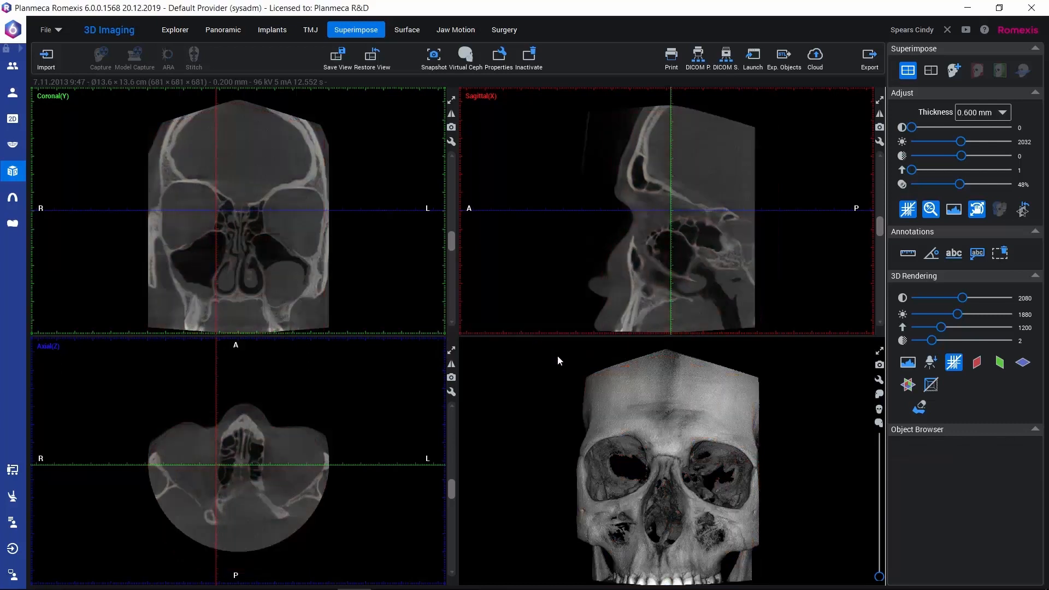
- Start a new fitting with the Fitting Tool and choose the 3.10.2014 8:31 scan as the "After" volume
{"action": "left_click", "coordinate": [955, 73]}
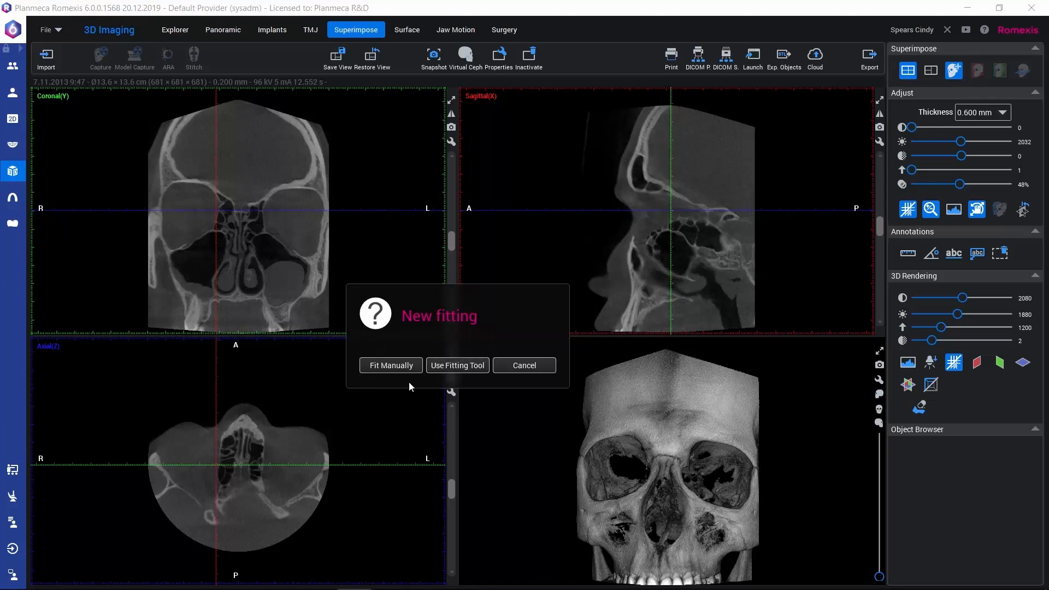
{"action": "left_click", "coordinate": [459, 366]}
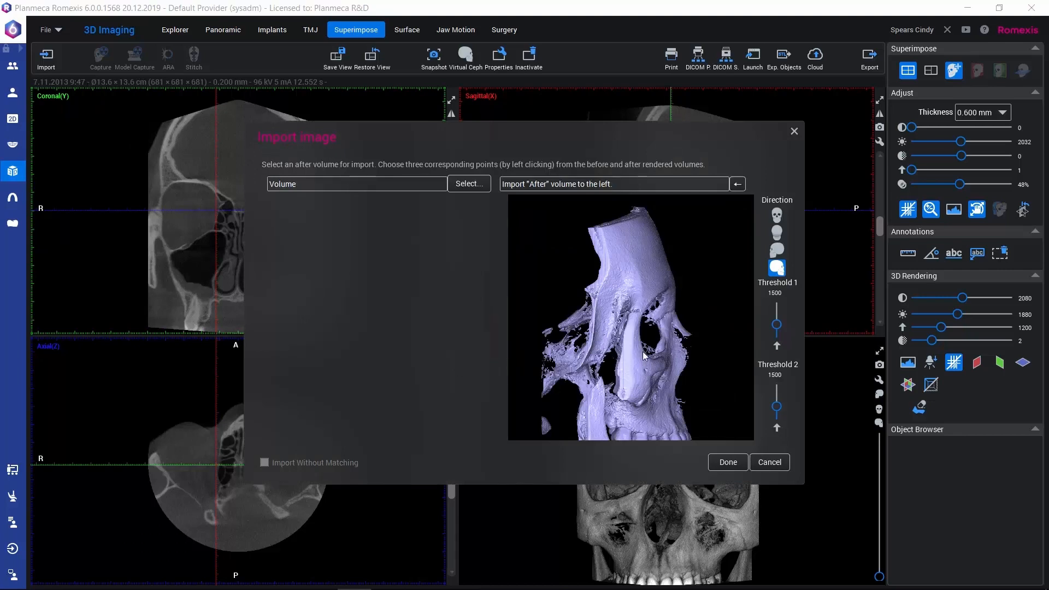
{"action": "left_click_drag", "start_coordinate": [656, 350], "coordinate": [549, 344]}
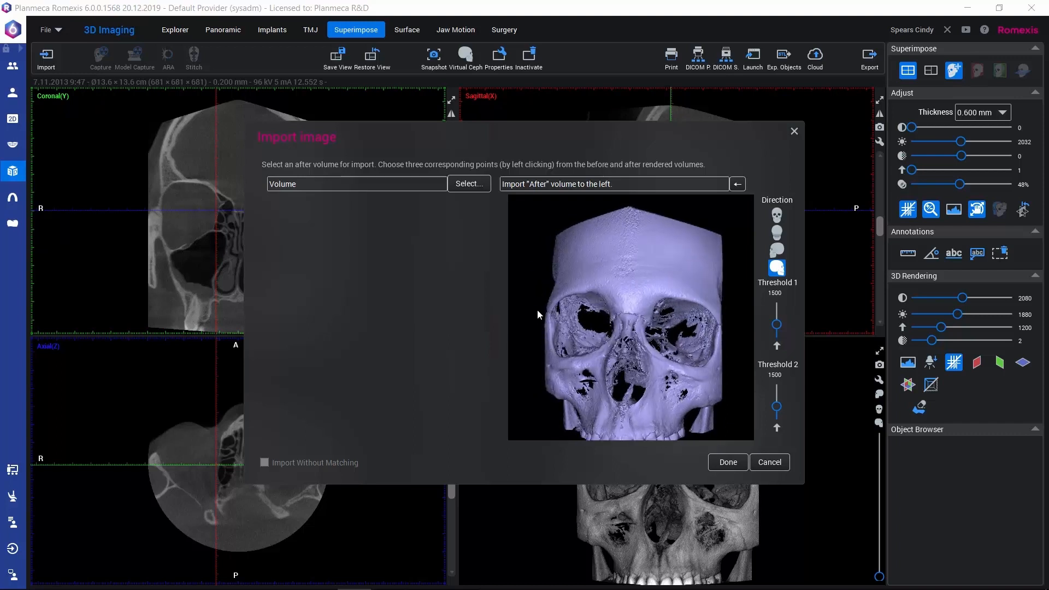
{"action": "left_click", "coordinate": [467, 185]}
{"action": "left_click_drag", "start_coordinate": [617, 307], "coordinate": [526, 180]}
{"action": "left_click", "coordinate": [529, 260]}
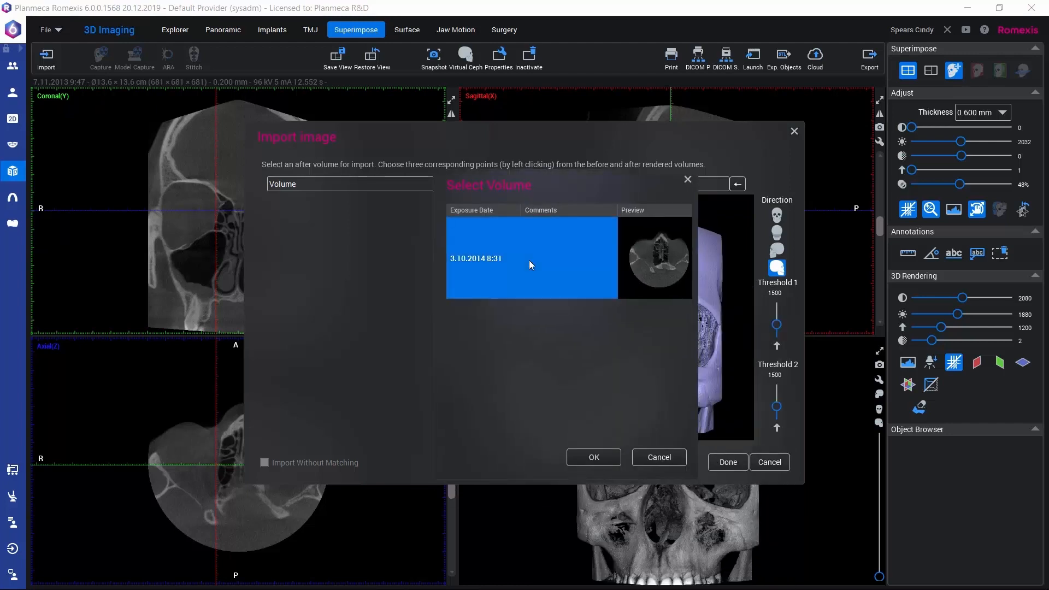
{"action": "left_click", "coordinate": [572, 456]}
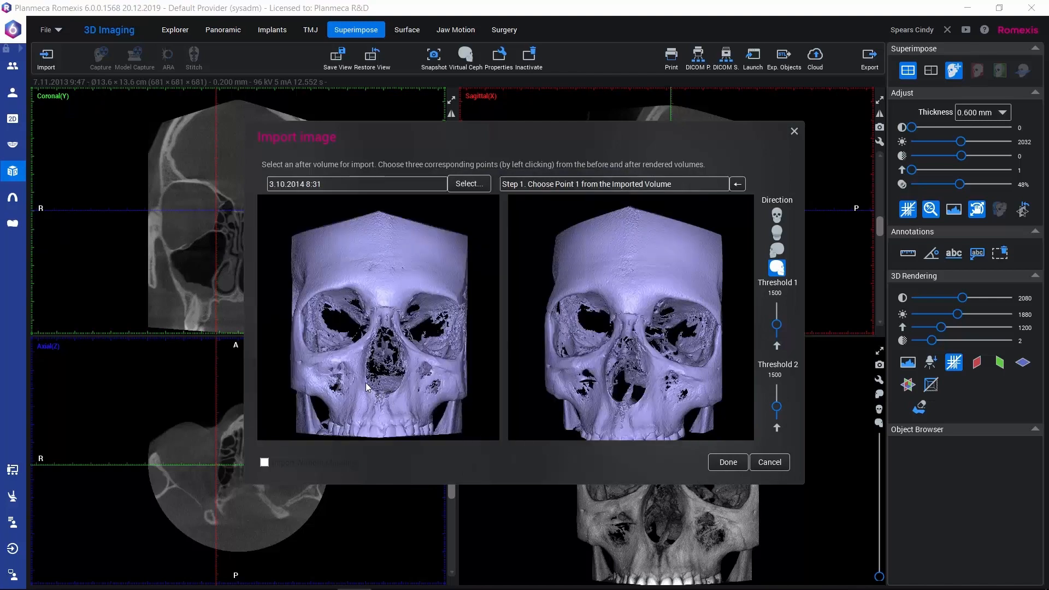
- Place matching point 1 on the outer rim of the skull's right orbit in both the imported and original volumes
{"action": "left_click_drag", "start_coordinate": [372, 388], "coordinate": [460, 392]}
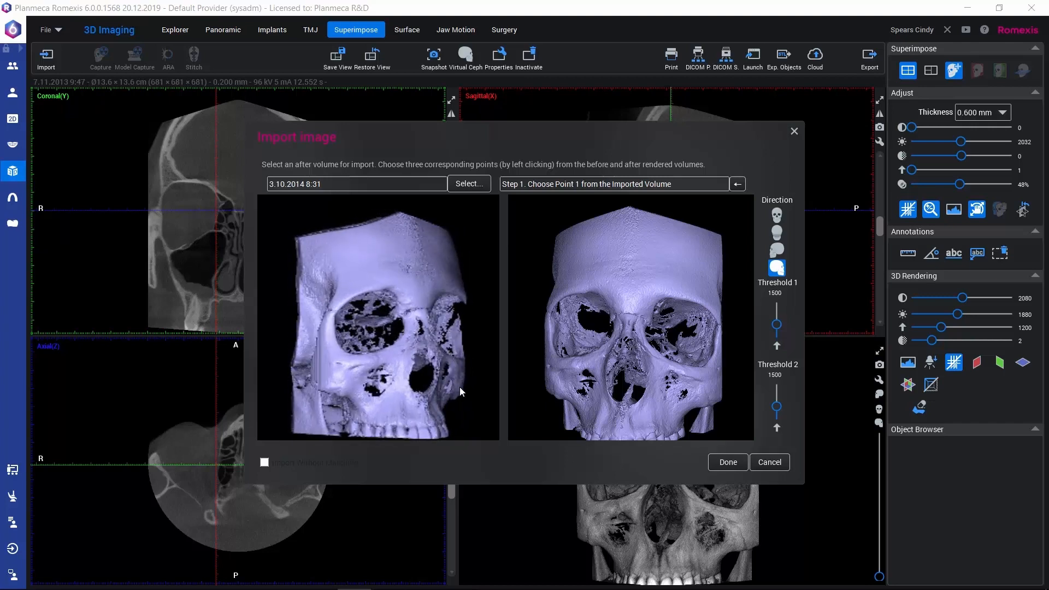
{"action": "scroll", "coordinate": [378, 373], "scroll_direction": "up", "scroll_amount": 4}
{"action": "left_click_drag", "start_coordinate": [379, 372], "coordinate": [424, 383]}
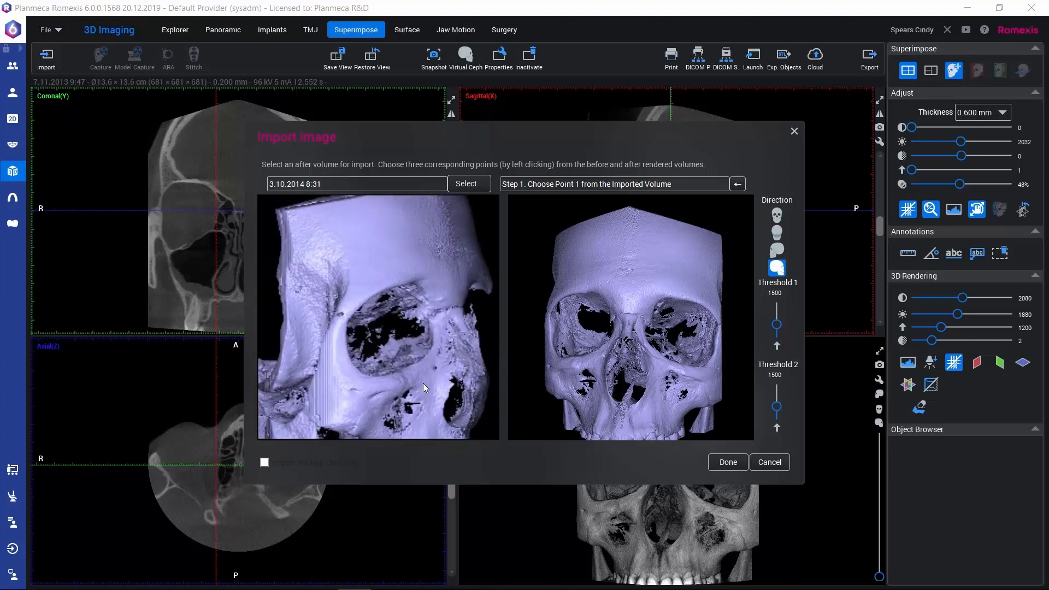
{"action": "left_click_drag", "start_coordinate": [560, 373], "coordinate": [756, 378]}
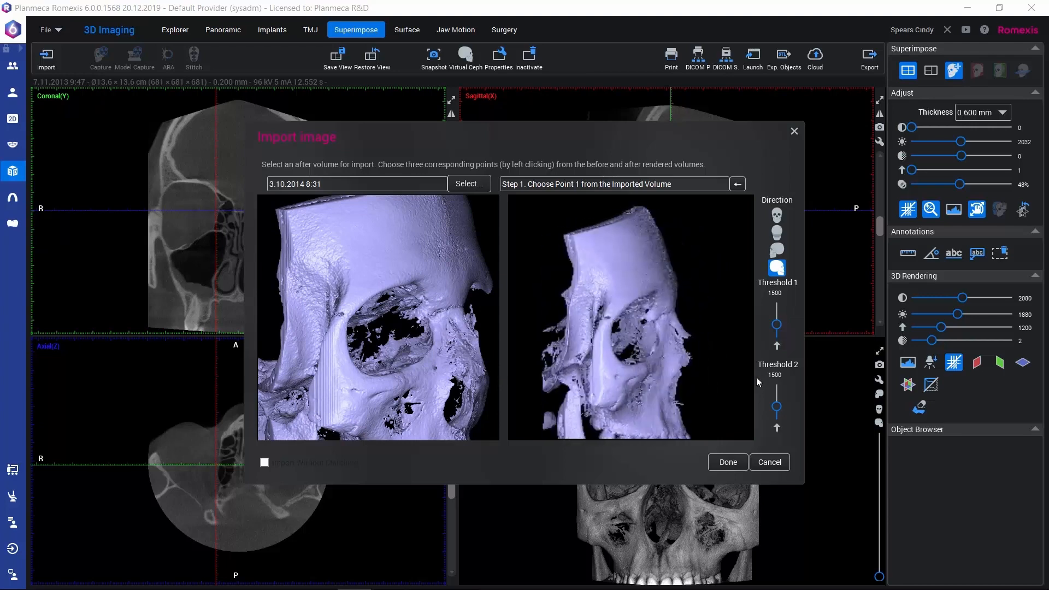
{"action": "scroll", "coordinate": [608, 386], "scroll_direction": "up", "scroll_amount": 5}
{"action": "left_click_drag", "start_coordinate": [603, 383], "coordinate": [566, 388]}
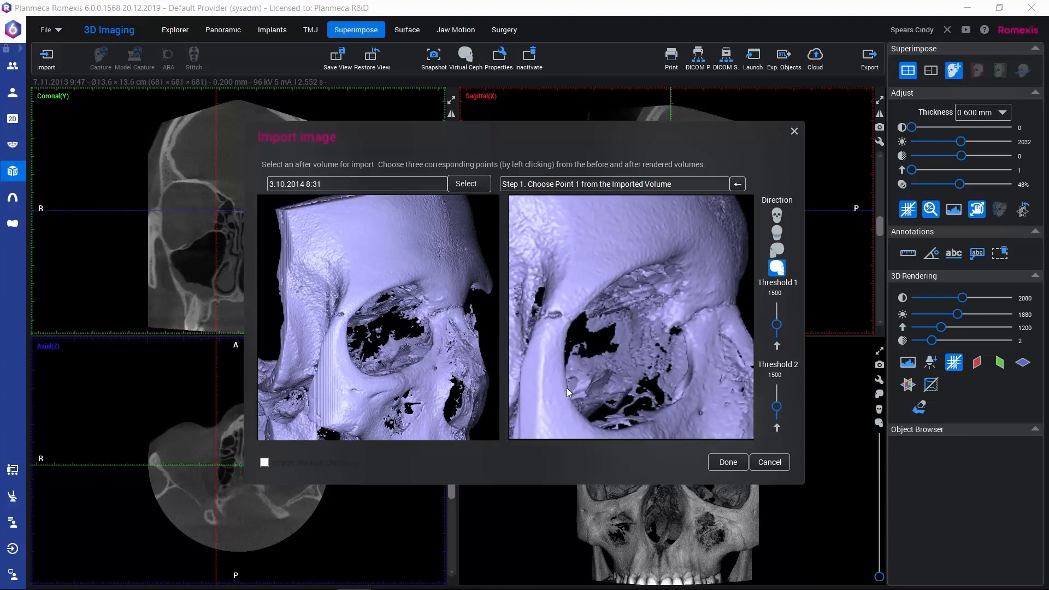
{"action": "scroll", "coordinate": [352, 388], "scroll_direction": "up", "scroll_amount": 5}
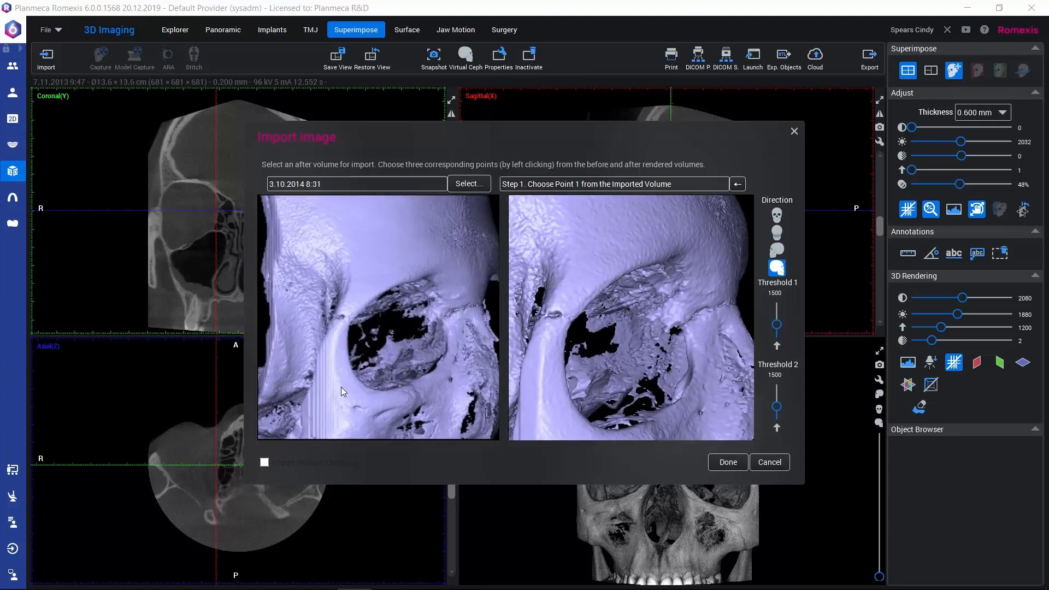
{"action": "scroll", "coordinate": [330, 387], "scroll_direction": "up", "scroll_amount": 3}
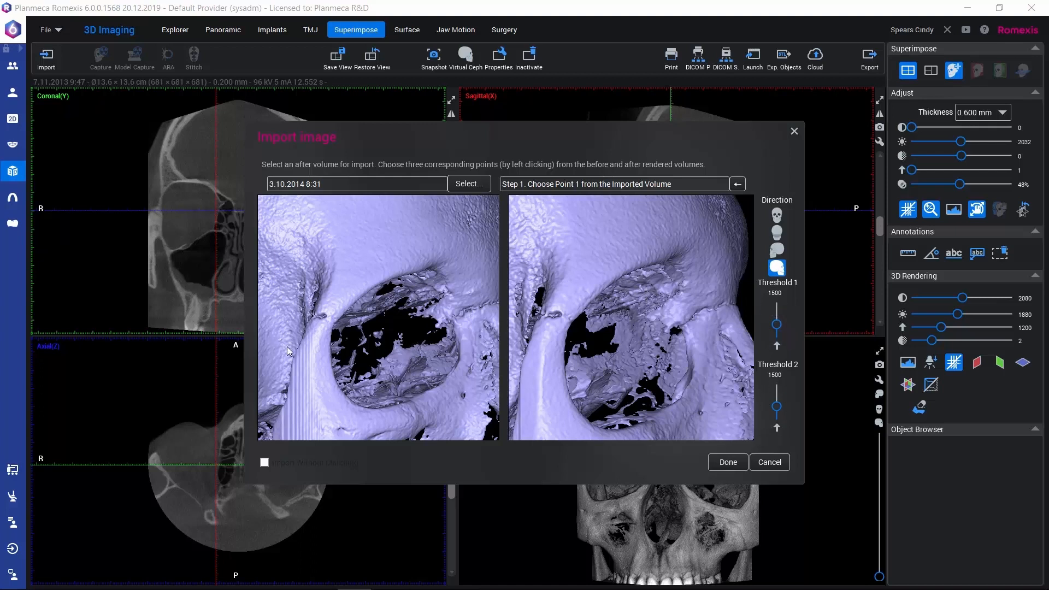
{"action": "left_click", "coordinate": [322, 325]}
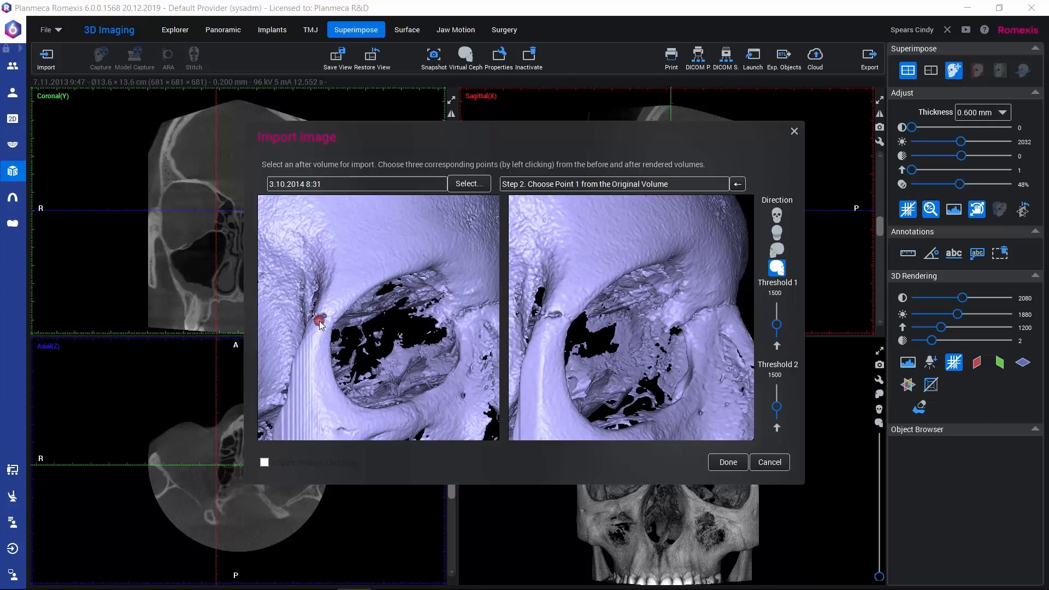
{"action": "left_click", "coordinate": [550, 323]}
- Place matching point 2 at the top of the nasal bridge in both the imported and original volumes
{"action": "left_click_drag", "start_coordinate": [391, 366], "coordinate": [264, 352]}
{"action": "mouse_move", "coordinate": [573, 369]}
{"action": "left_mouse_down"}
{"action": "mouse_move", "coordinate": [463, 372]}
{"action": "mouse_move", "coordinate": [618, 358]}
{"action": "mouse_move", "coordinate": [569, 355]}
{"action": "left_mouse_up"}
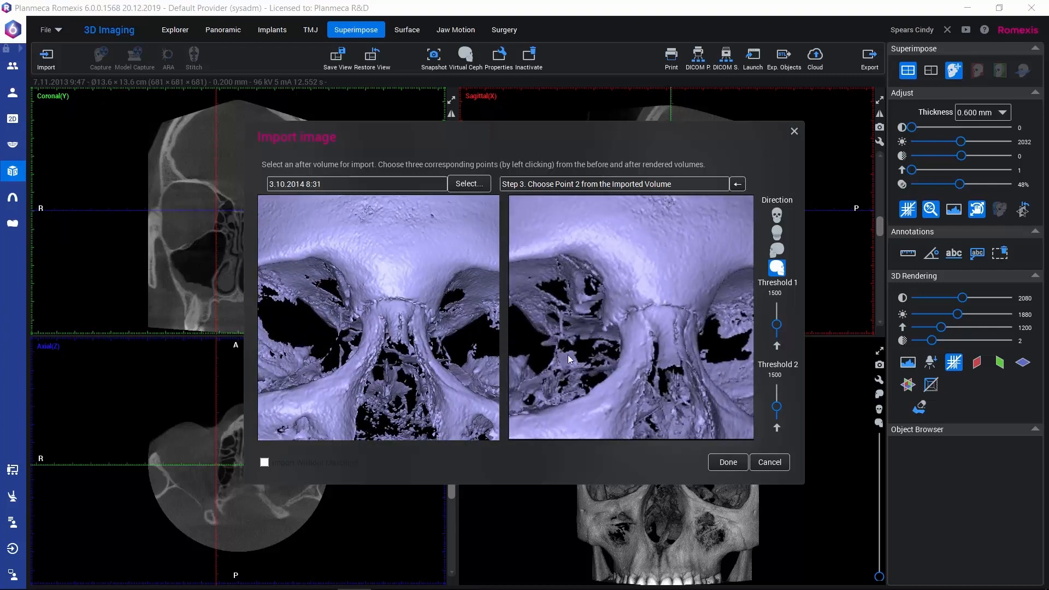
{"action": "left_click", "coordinate": [388, 295]}
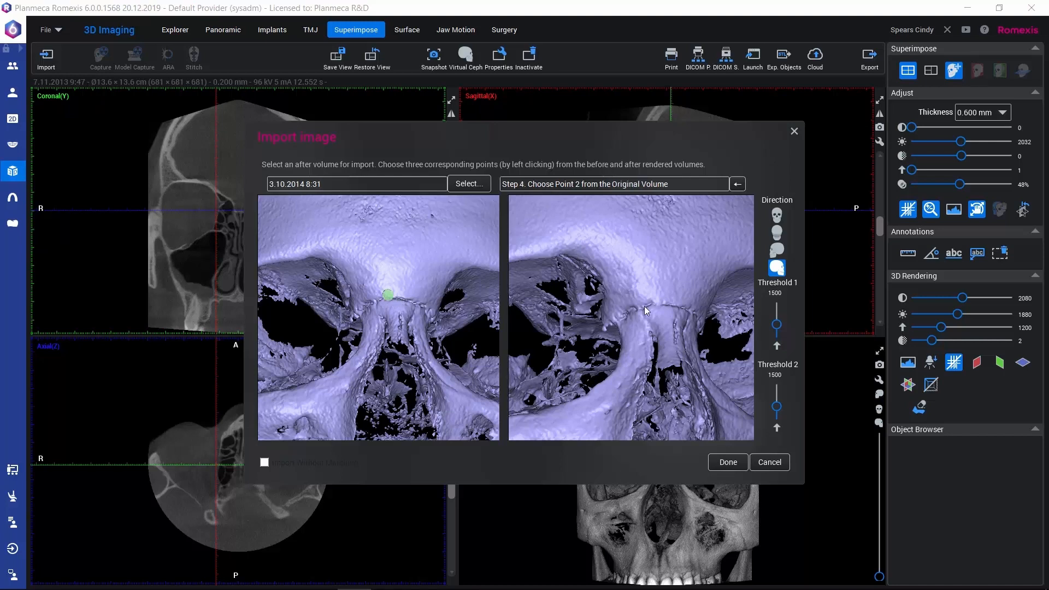
{"action": "left_click", "coordinate": [657, 300]}
- Place matching point 3 just below the skull's left orbit in both volumes and complete the fitting
{"action": "left_click_drag", "start_coordinate": [391, 320], "coordinate": [299, 319]}
{"action": "left_click_drag", "start_coordinate": [615, 390], "coordinate": [572, 395]}
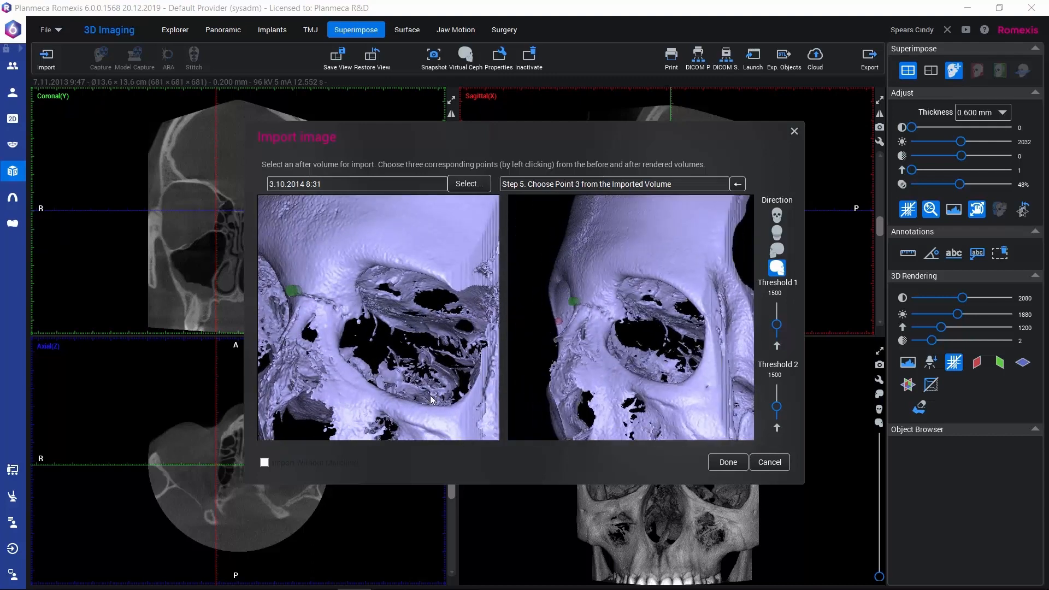
{"action": "left_click_drag", "start_coordinate": [430, 396], "coordinate": [469, 410]}
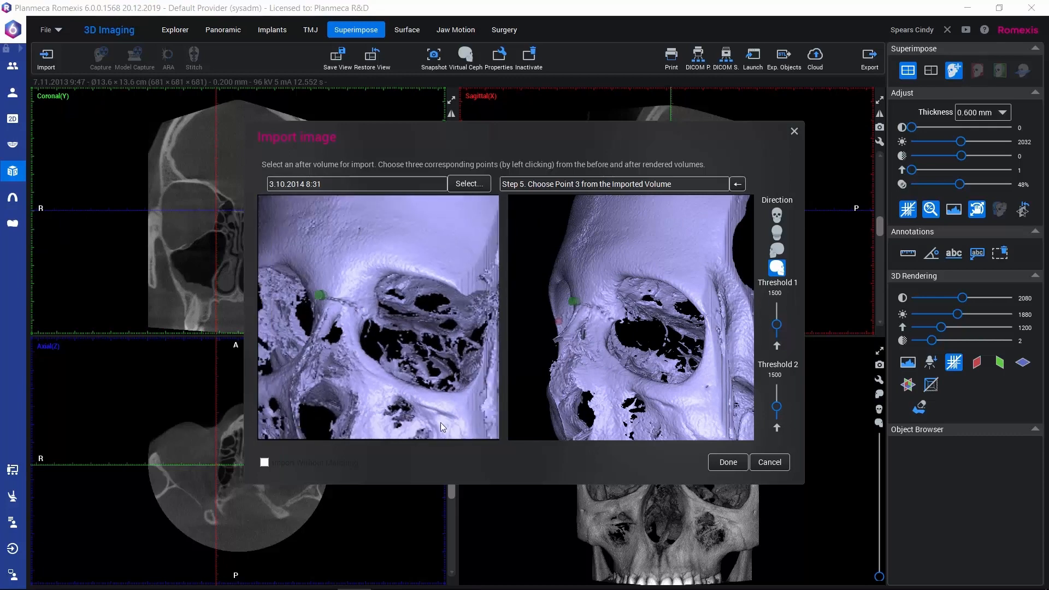
{"action": "left_click_drag", "start_coordinate": [630, 410], "coordinate": [662, 414]}
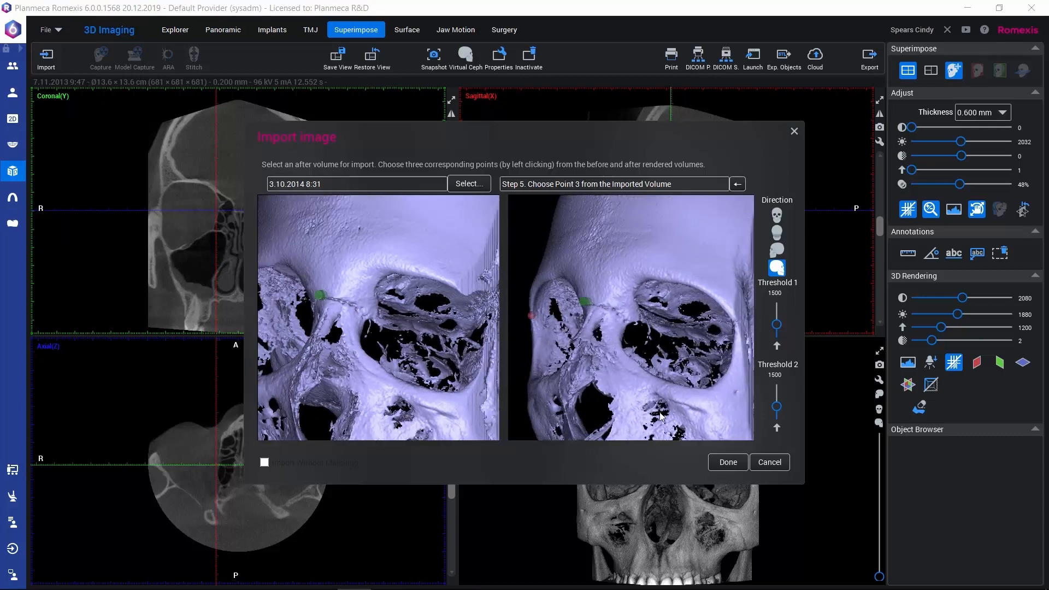
{"action": "left_click", "coordinate": [438, 409]}
{"action": "left_click", "coordinate": [690, 406]}
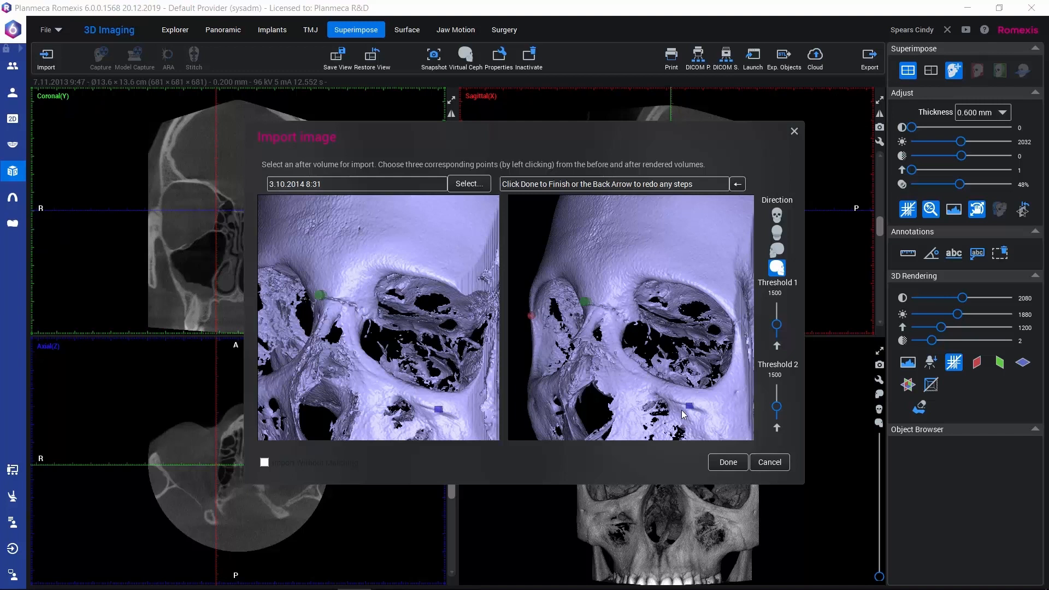
{"action": "left_click", "coordinate": [730, 469]}
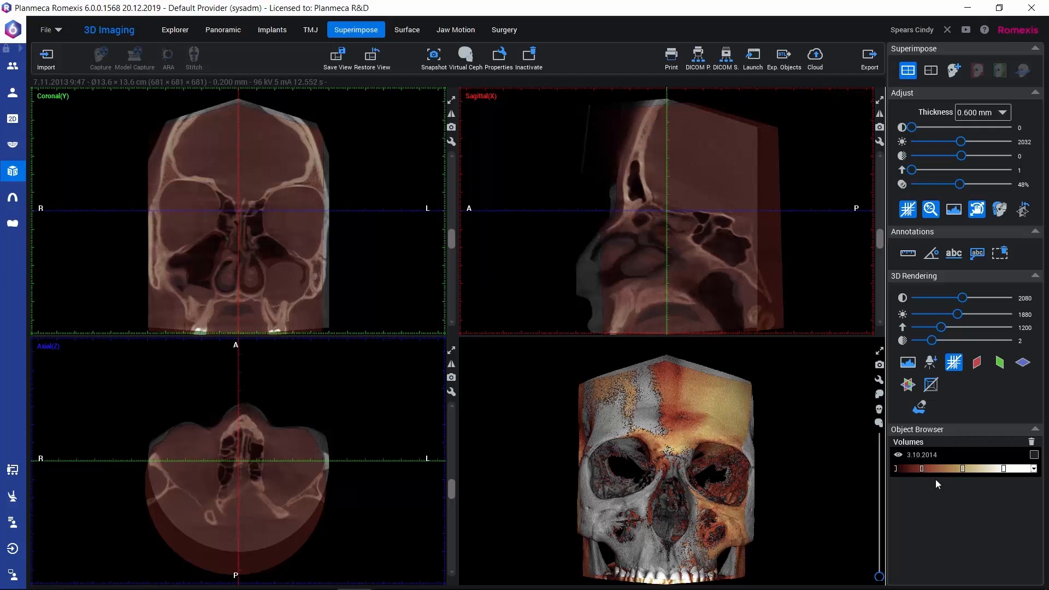
- Hide and show the superimposed 3.10.2014 volume to compare, and view its available color maps
{"action": "left_click", "coordinate": [899, 456]}
{"action": "left_click", "coordinate": [900, 456]}
{"action": "left_click", "coordinate": [1033, 469]}
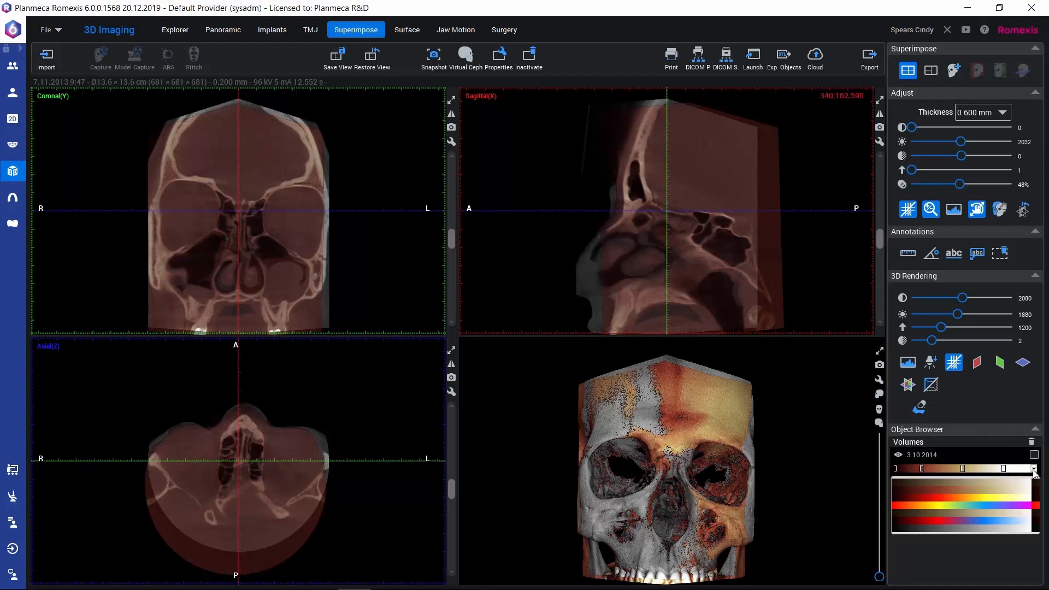
{"action": "left_click", "coordinate": [1034, 469]}
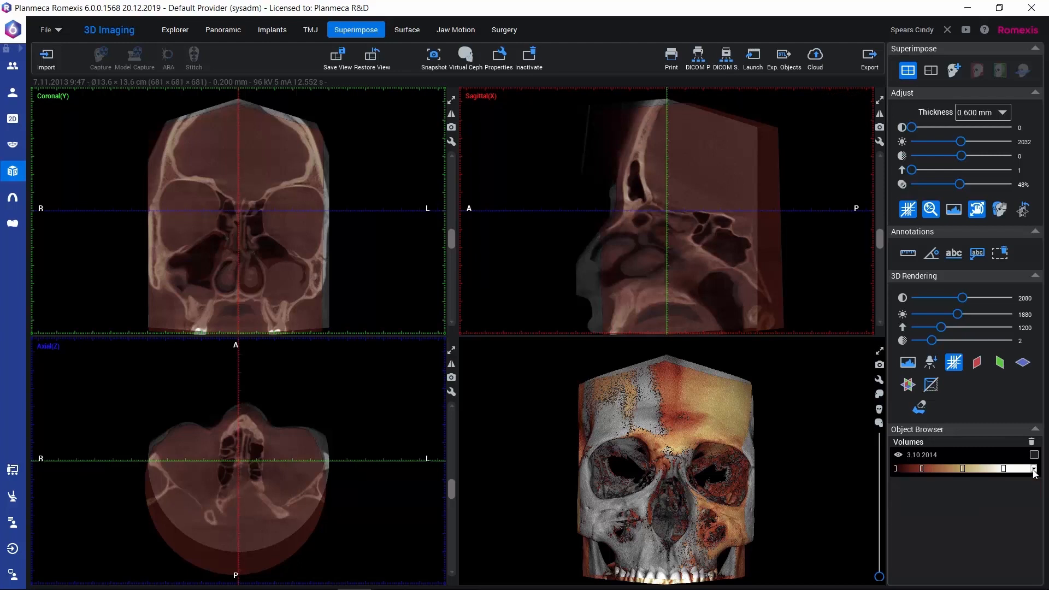
- Set the superimposed volume's threshold to 541 and its opacity to 68%
{"action": "left_click_drag", "start_coordinate": [911, 170], "coordinate": [933, 170]}
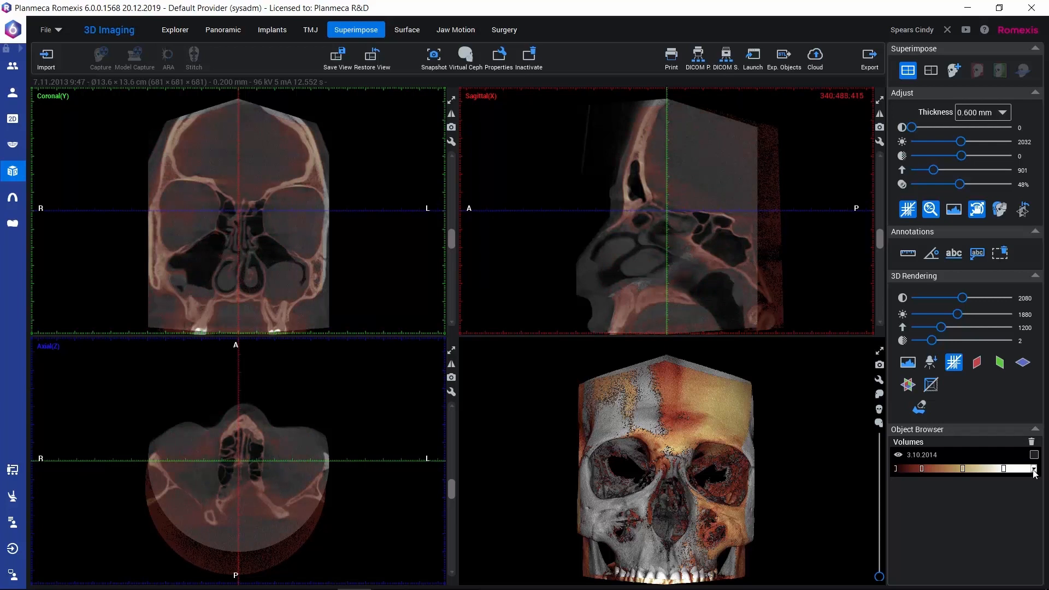
{"action": "left_click_drag", "start_coordinate": [934, 170], "coordinate": [925, 170]}
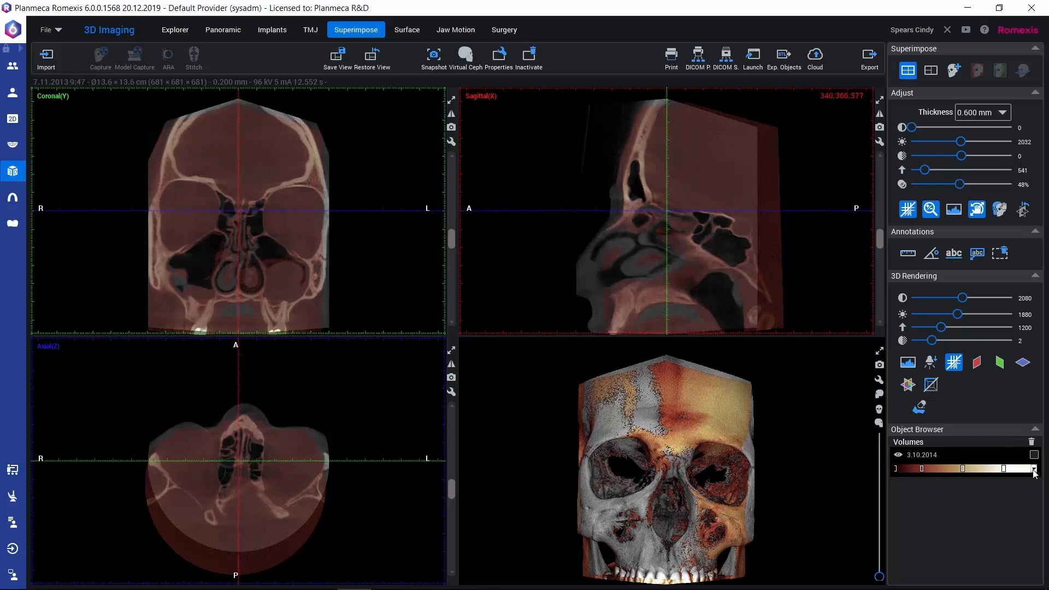
{"action": "mouse_move", "coordinate": [960, 185]}
{"action": "left_mouse_down"}
{"action": "mouse_move", "coordinate": [945, 185]}
{"action": "mouse_move", "coordinate": [979, 184]}
{"action": "left_mouse_up"}
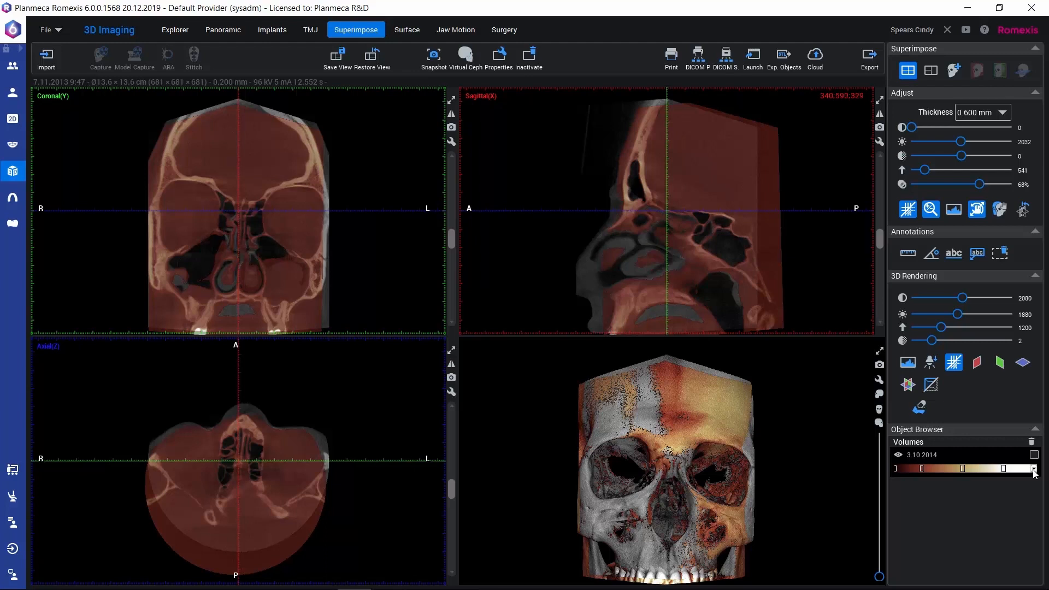
- Activate manual adjustment of the superimposed volume's position and check the overlay across the slices
{"action": "left_click", "coordinate": [1000, 210]}
{"action": "left_click", "coordinate": [1000, 209]}
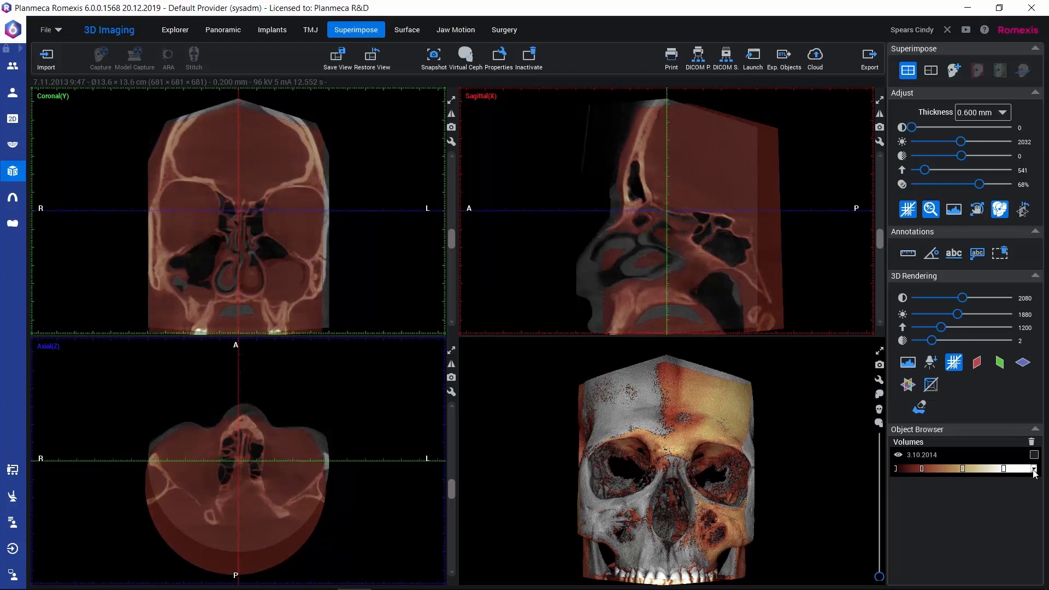
{"action": "scroll", "coordinate": [239, 211], "scroll_direction": "down", "scroll_amount": 10}
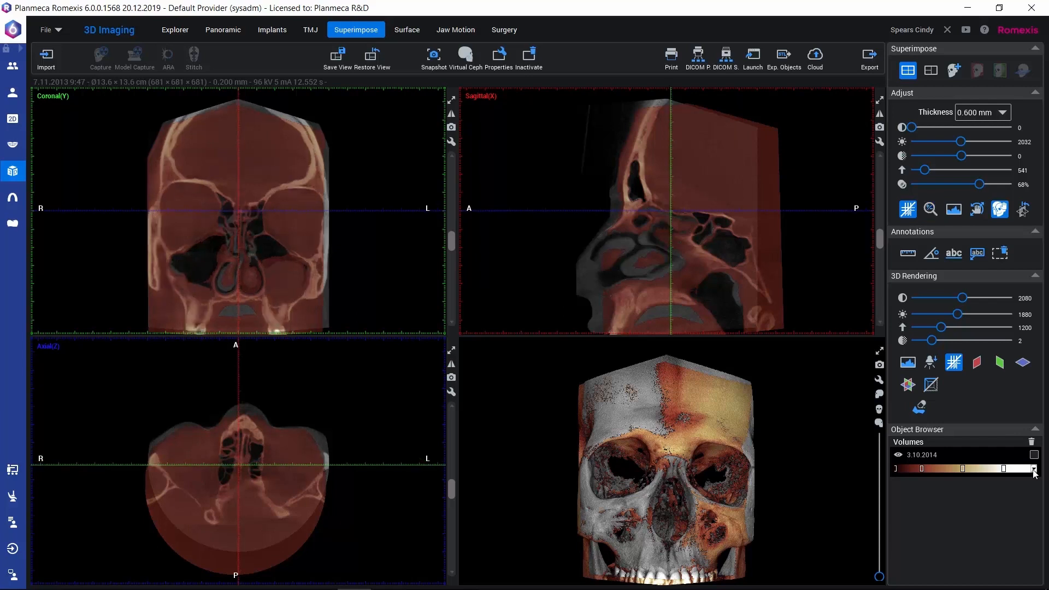
{"action": "scroll", "coordinate": [239, 211], "scroll_direction": "down", "scroll_amount": 2}
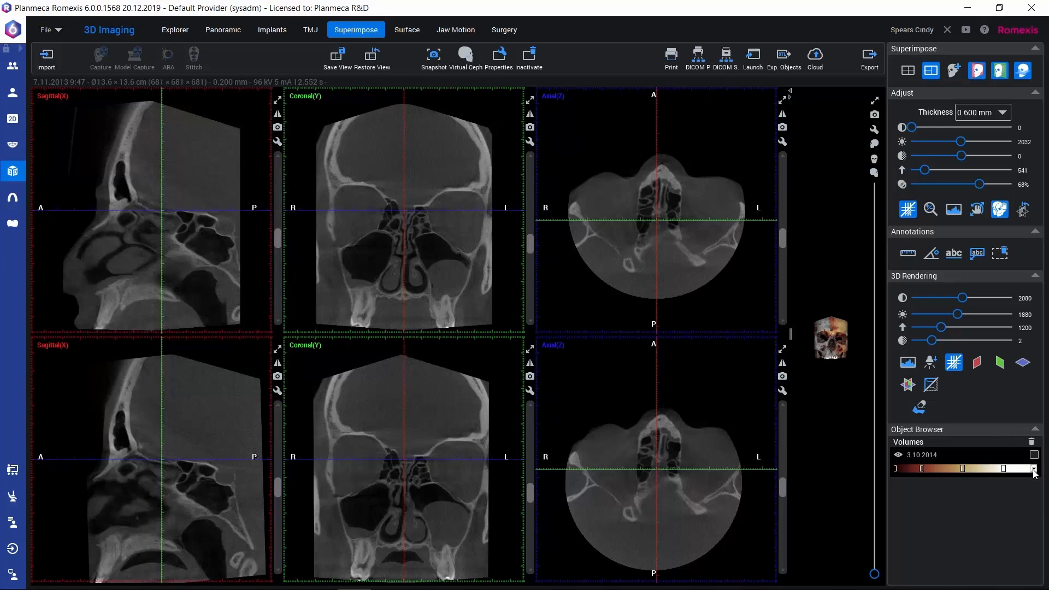
- Examine the matching sagittal and coronal slices of the before and after volumes side by side
{"action": "scroll", "coordinate": [151, 210], "scroll_direction": "up", "scroll_amount": 10}
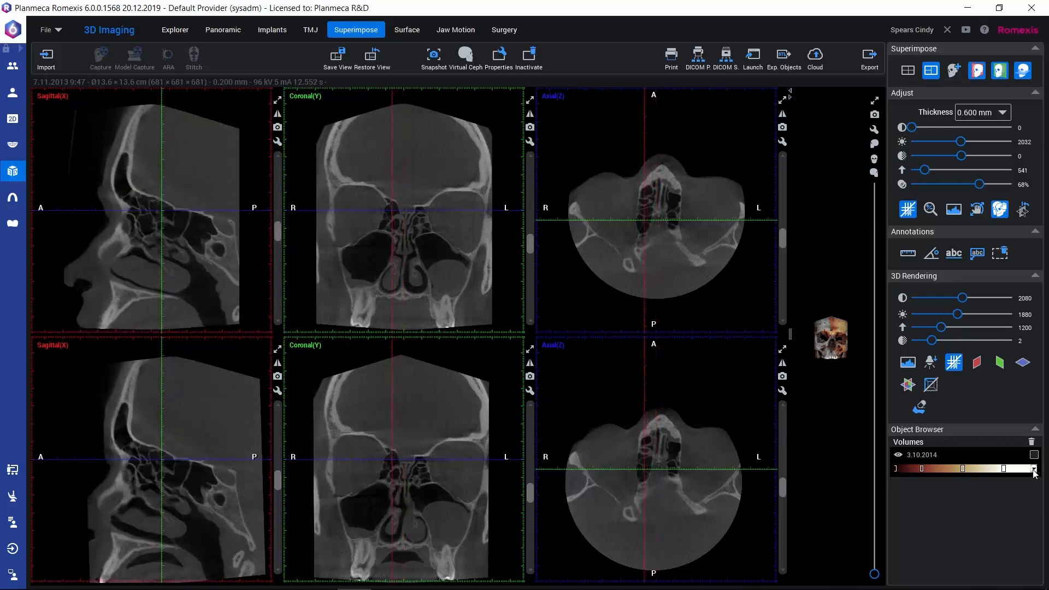
{"action": "scroll", "coordinate": [151, 210], "scroll_direction": "up", "scroll_amount": 9}
{"action": "scroll", "coordinate": [152, 210], "scroll_direction": "down", "scroll_amount": 20}
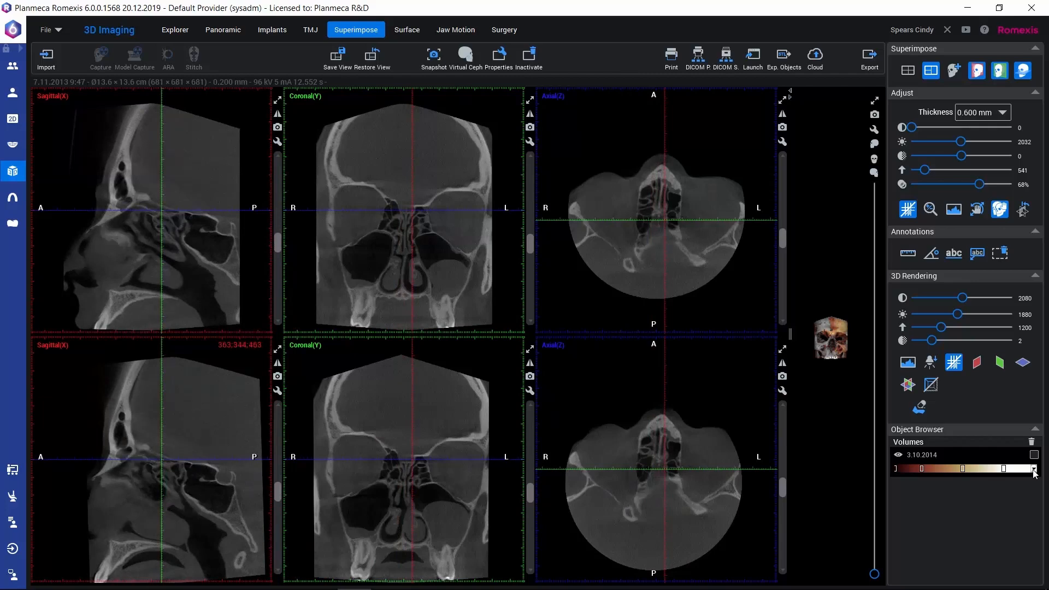
{"action": "scroll", "coordinate": [402, 469], "scroll_direction": "up", "scroll_amount": 10}
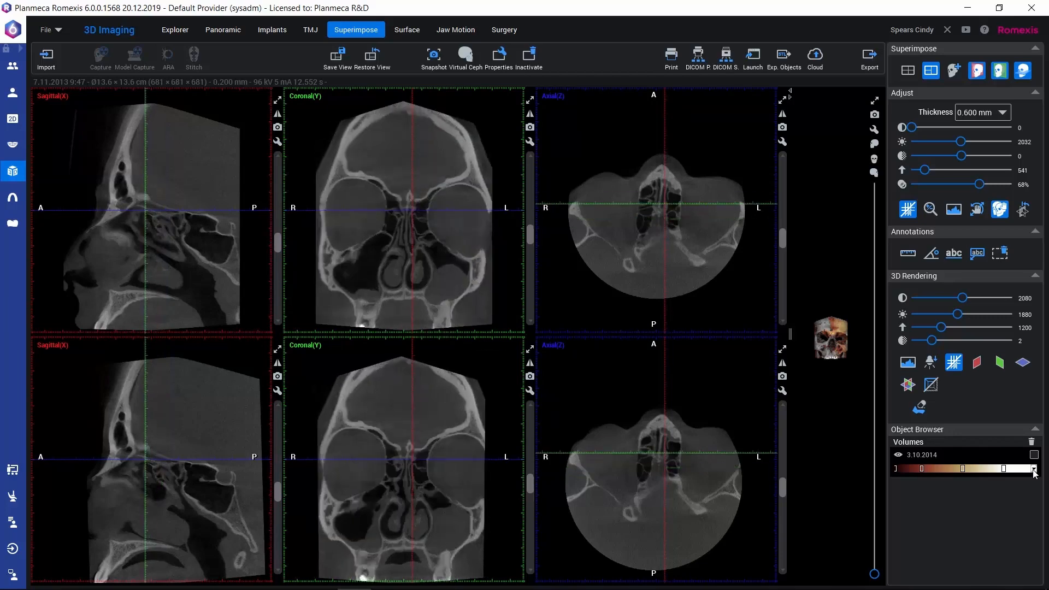
{"action": "scroll", "coordinate": [403, 469], "scroll_direction": "down", "scroll_amount": 13}
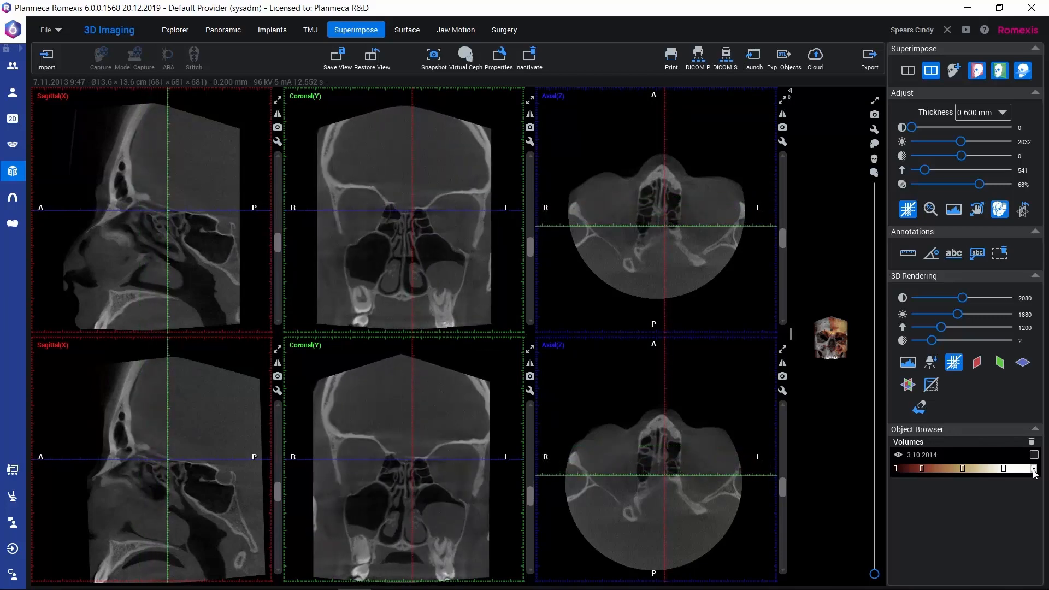